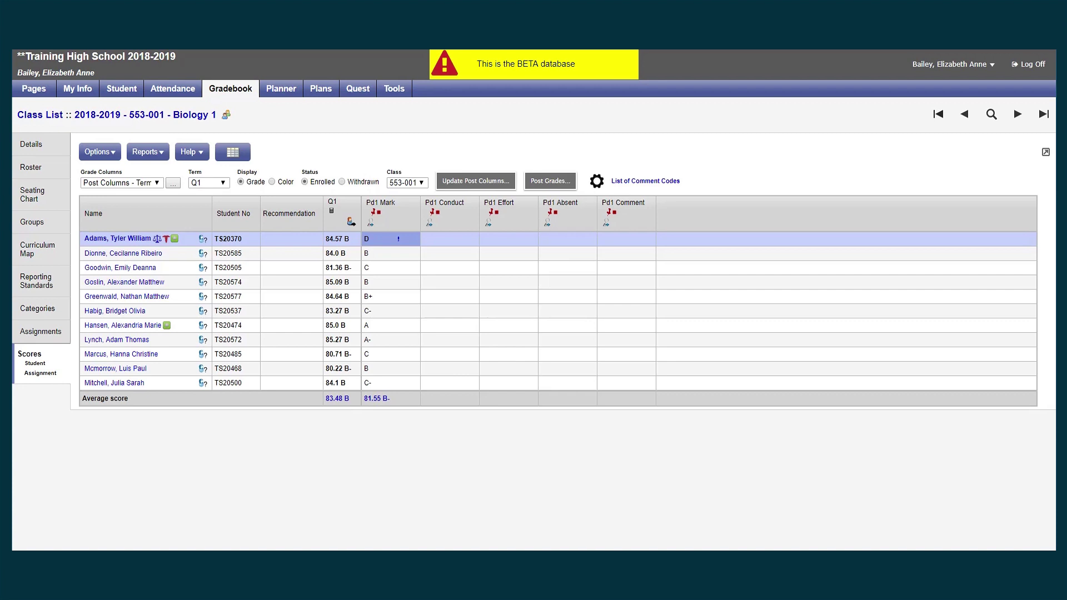
# Open the Gradebook tab of Set Preferences and move it beside the Biology 1 class list.
pyautogui.click(956, 67)
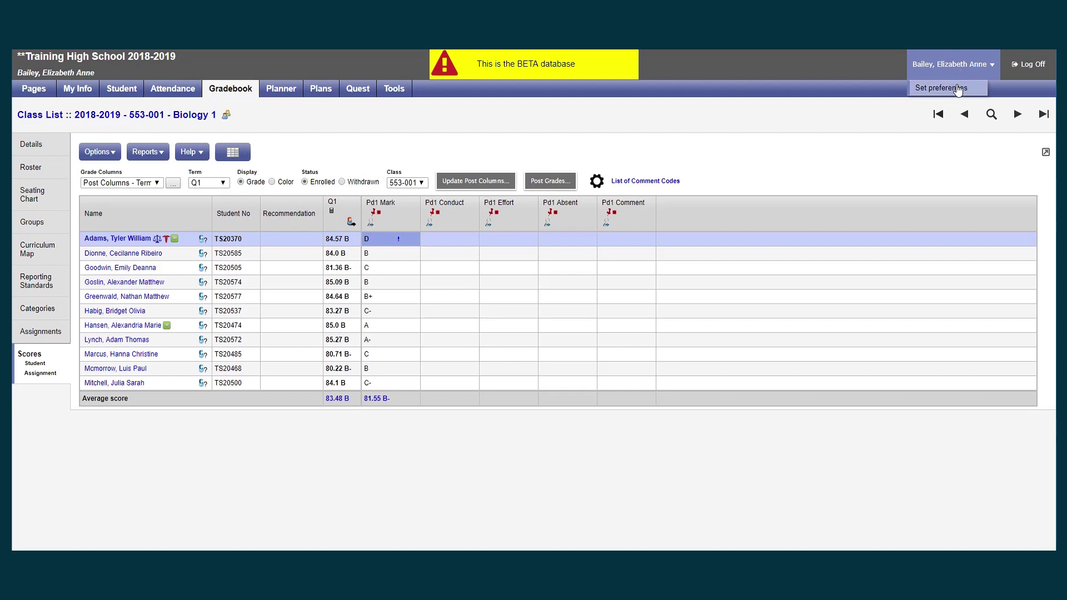
pyautogui.click(958, 89)
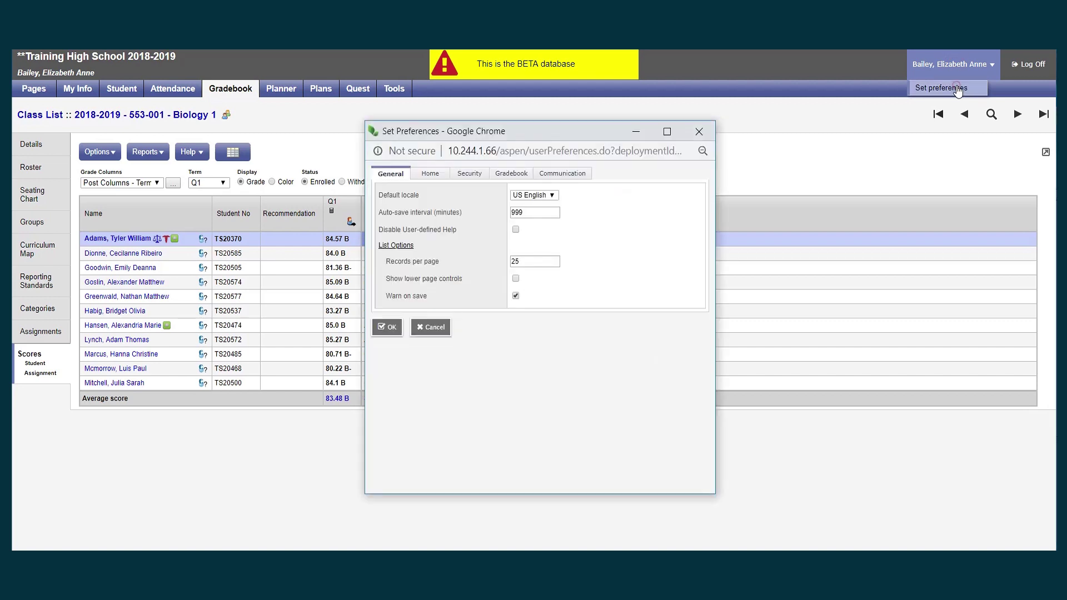
pyautogui.click(523, 176)
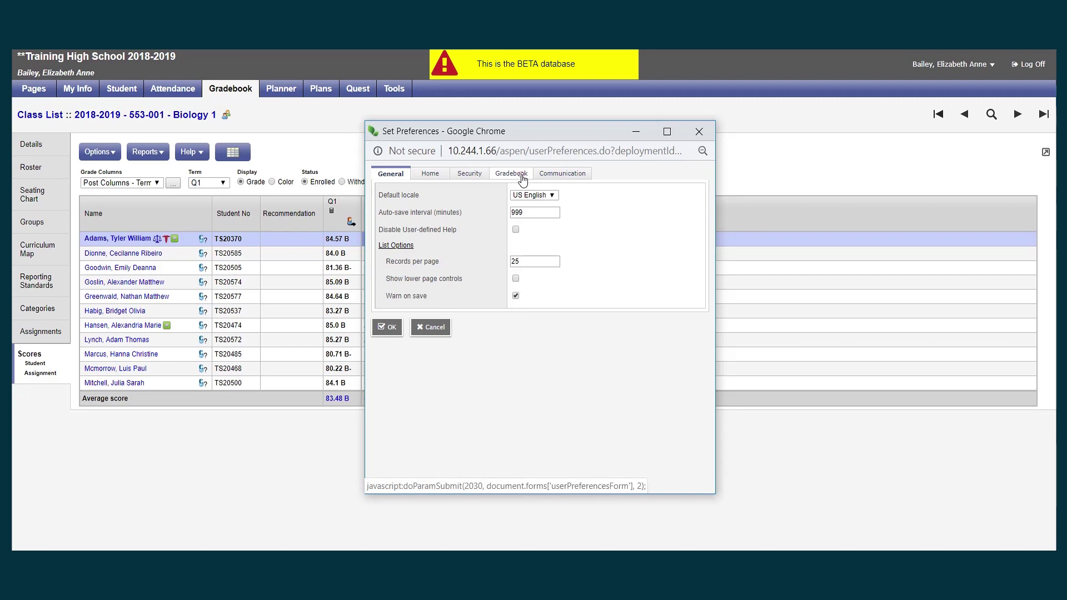
pyautogui.moveTo(557, 136); pyautogui.dragTo(722, 95)
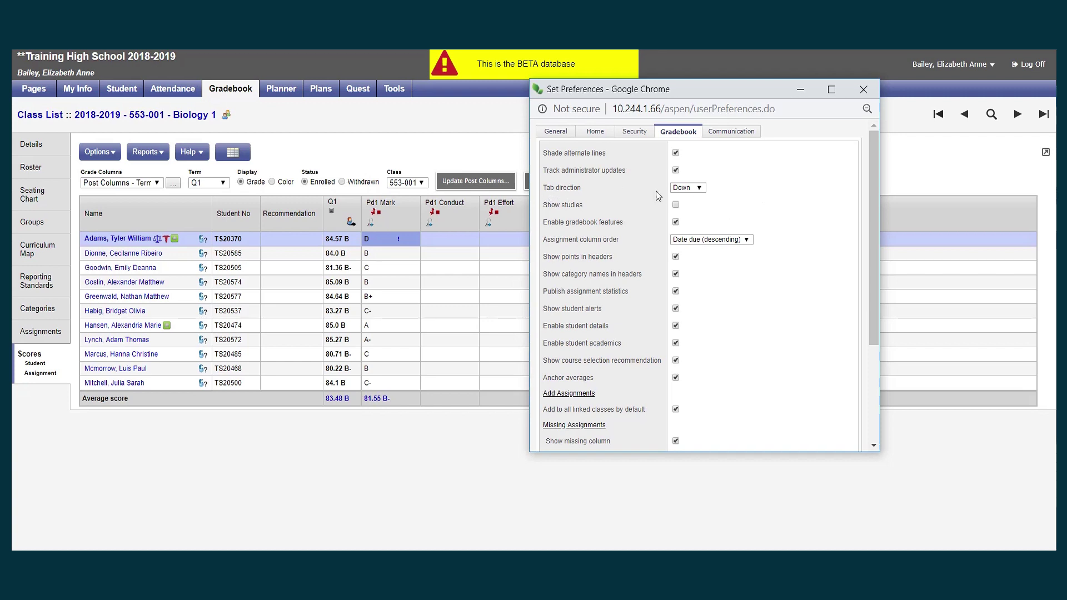
pyautogui.click(698, 188)
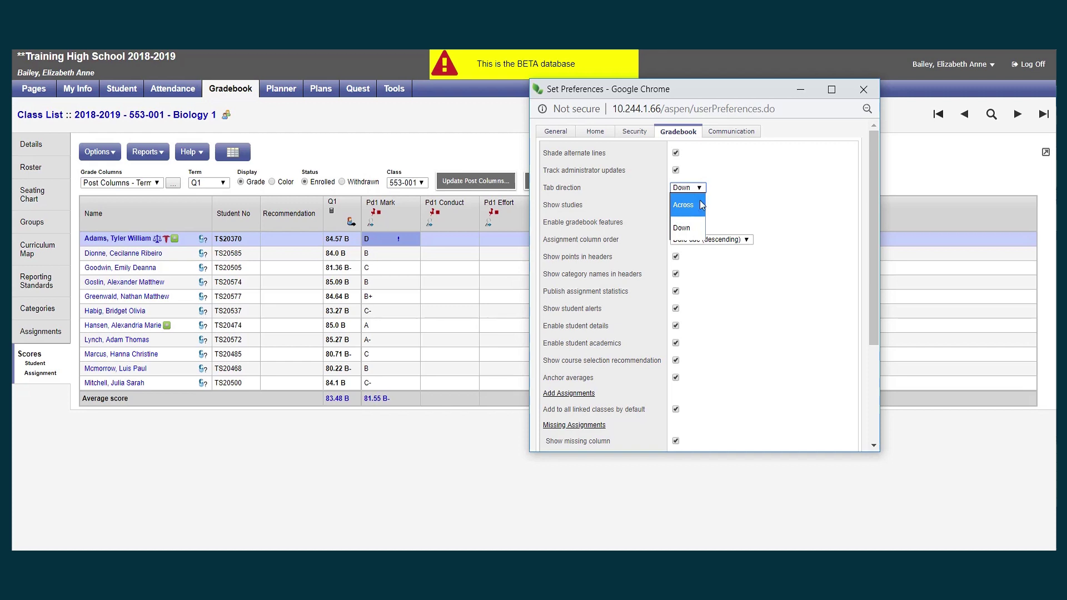
pyautogui.click(692, 228)
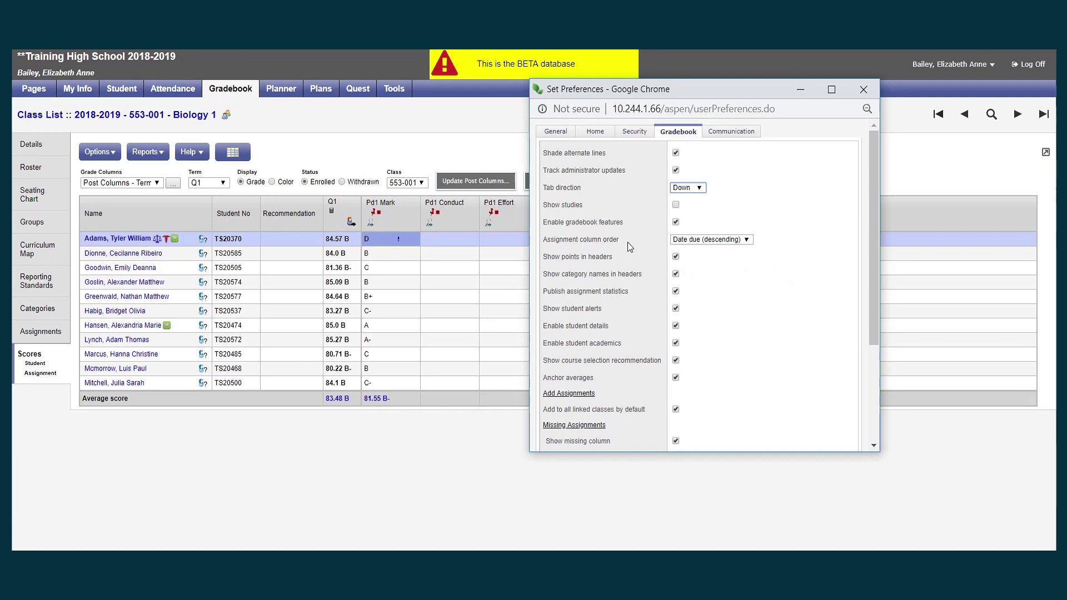
pyautogui.click(138, 183)
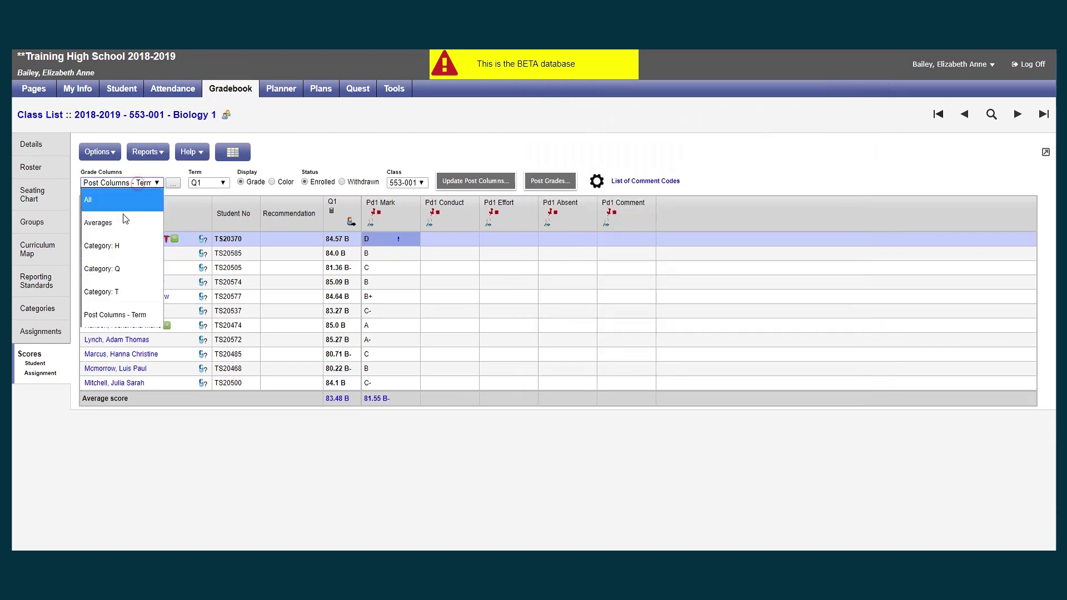
# Show the Category: H homework columns, keeping assignment order as Date due (descending).
pyautogui.click(119, 245)
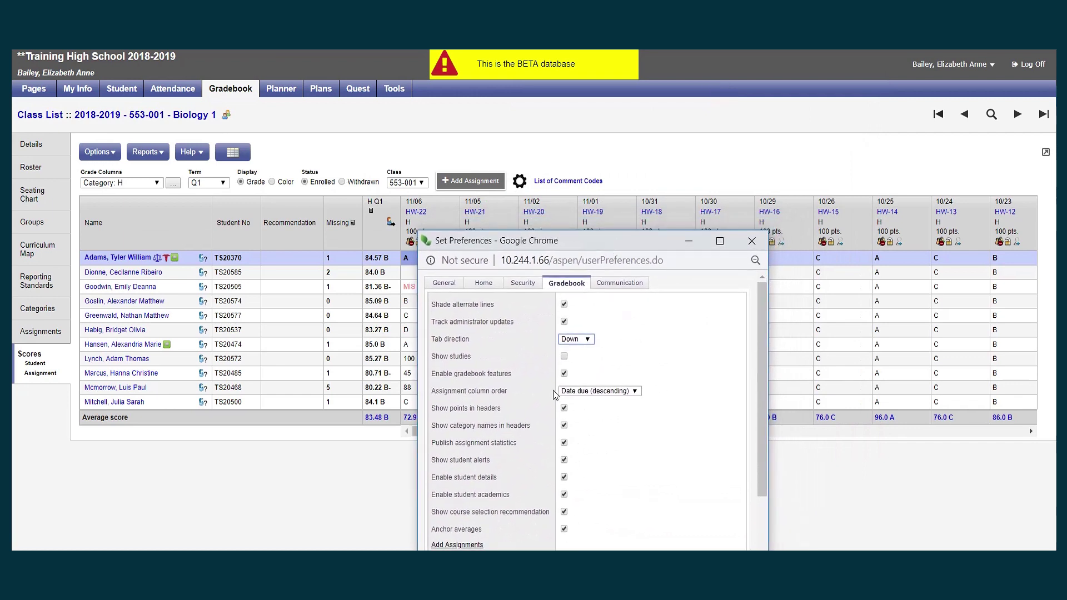
pyautogui.click(595, 391)
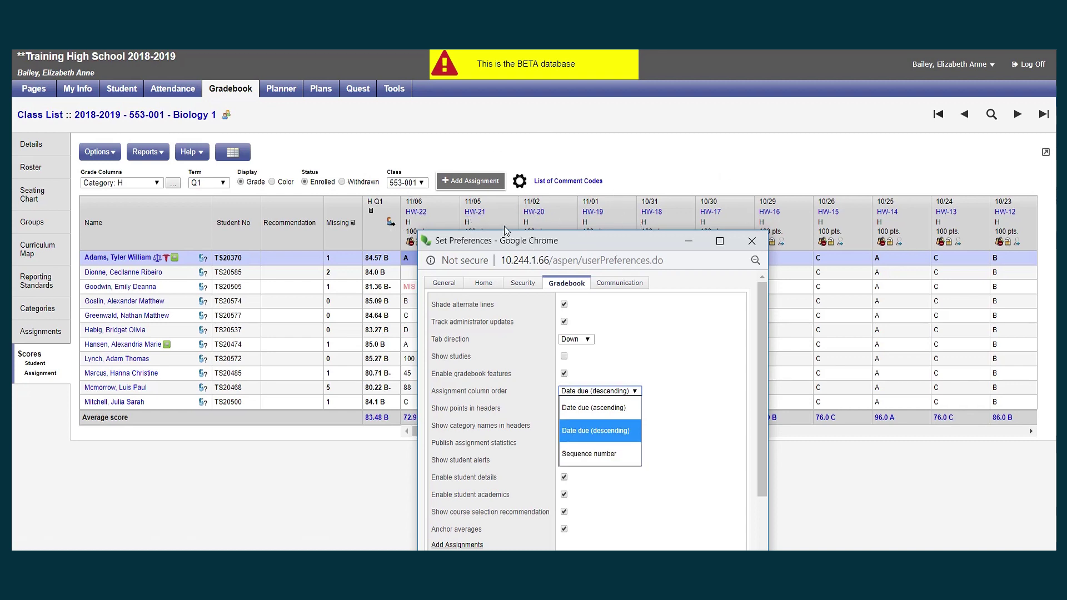
pyautogui.click(621, 394)
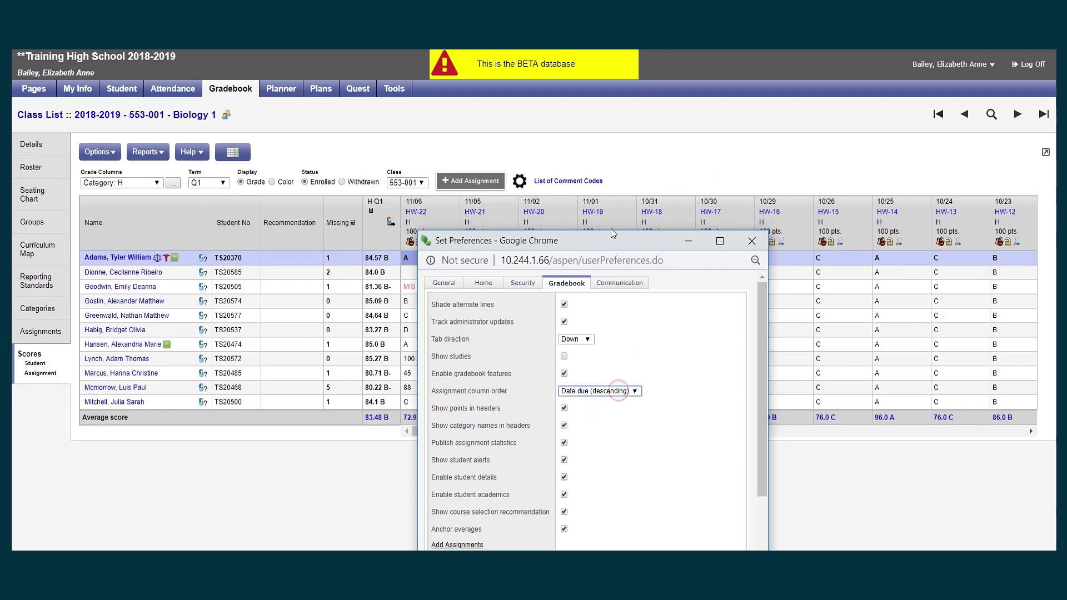
pyautogui.moveTo(612, 241); pyautogui.dragTo(768, 96)
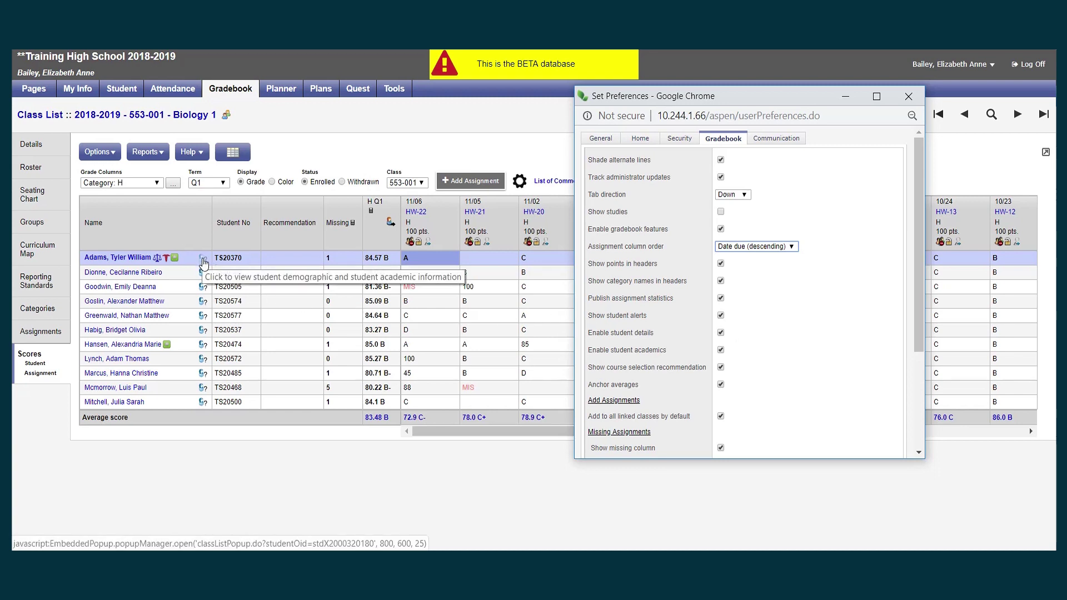
# Open the first student's demographic details from the Biology 1 Category H gradebook.
pyautogui.click(203, 259)
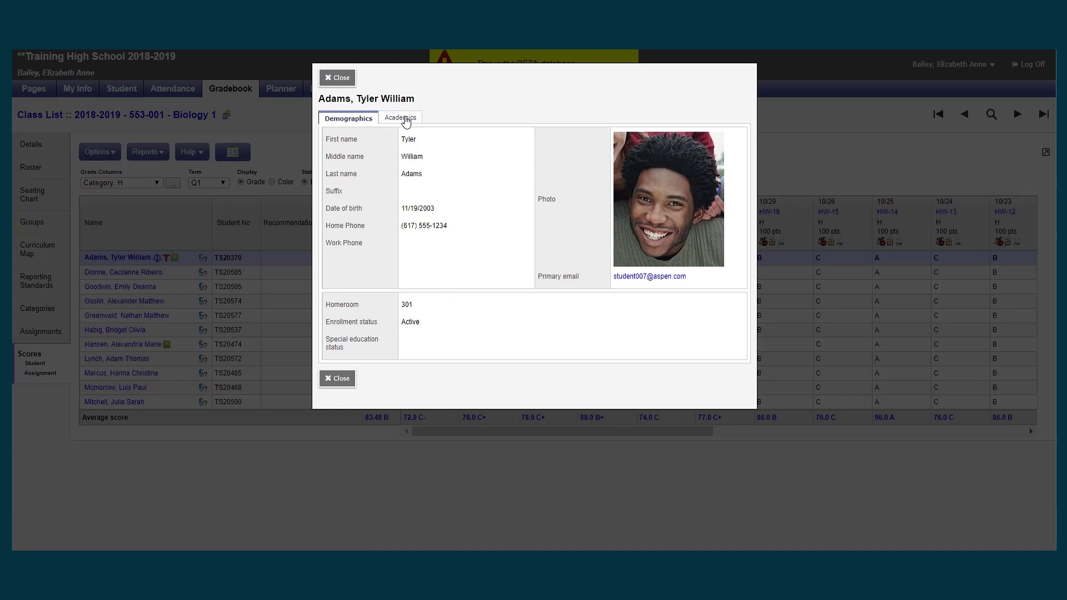
pyautogui.click(403, 118)
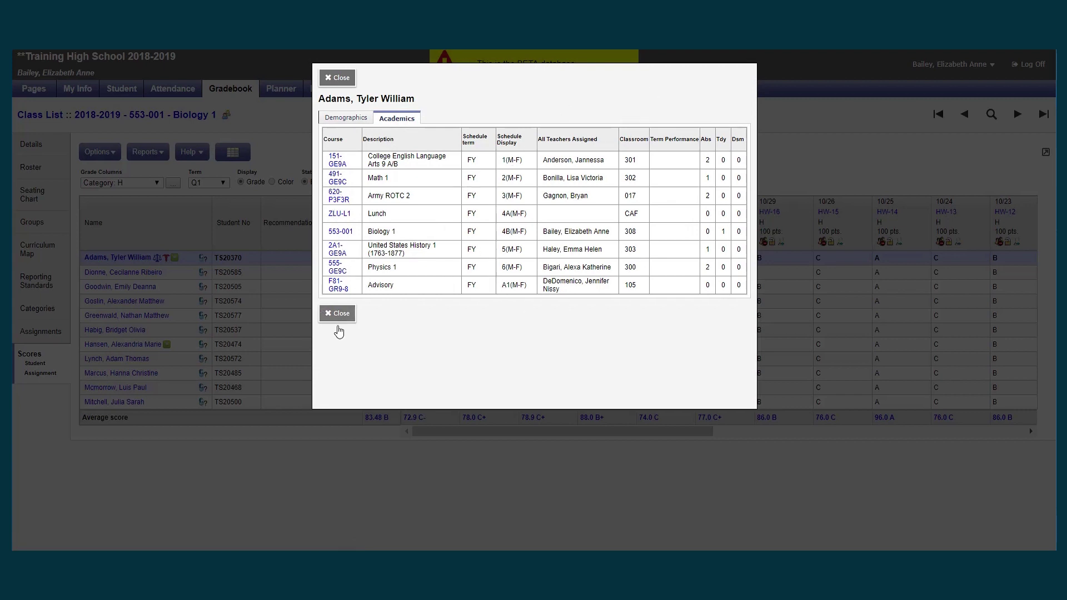
pyautogui.click(337, 314)
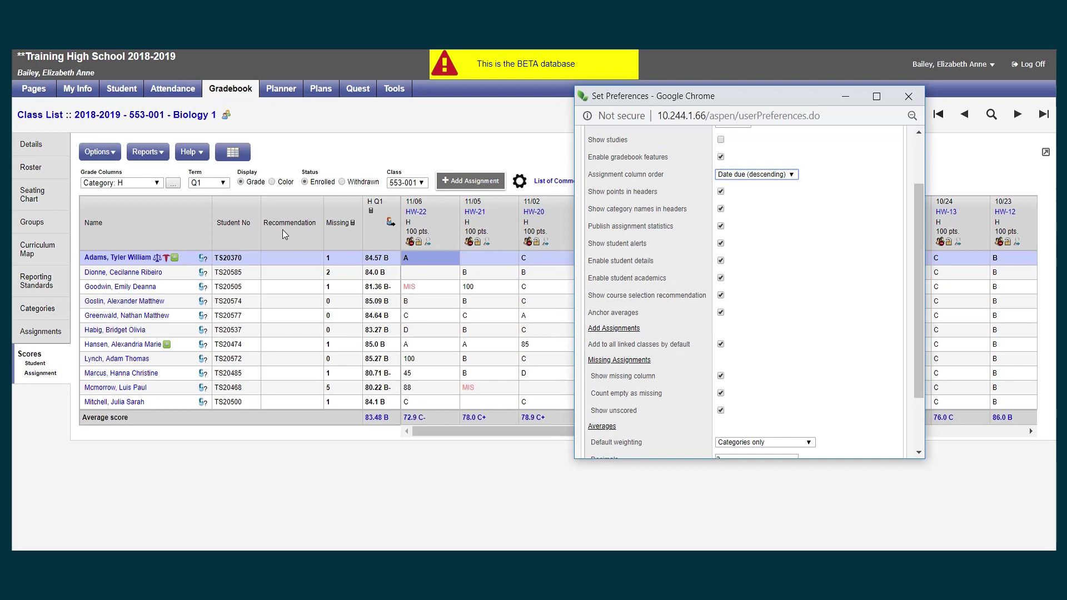
# Uncheck Show course selection recommendation in the Gradebook preferences.
pyautogui.click(721, 295)
pyautogui.scroll(-2, 773, 298)
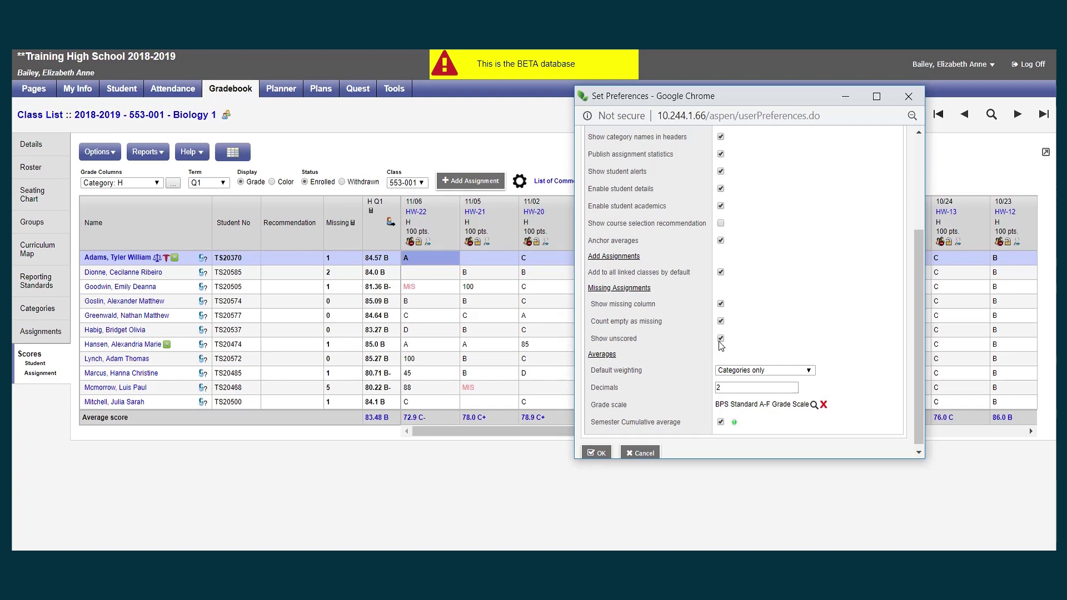
pyautogui.scroll(-1, 720, 344)
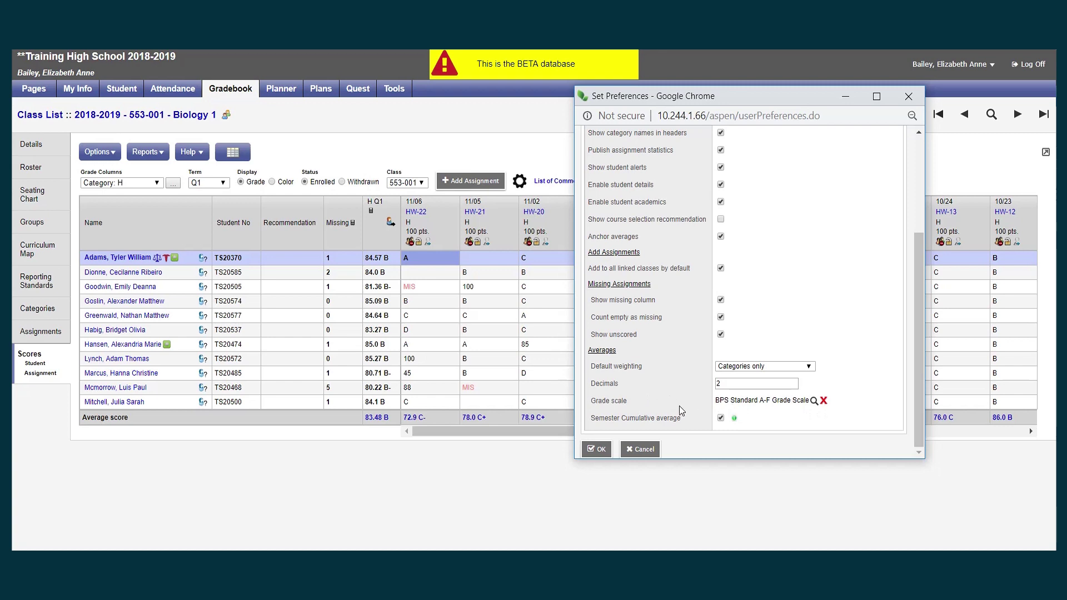
# Open the Grade Scale Pick List next to the Grade scale field.
pyautogui.click(813, 401)
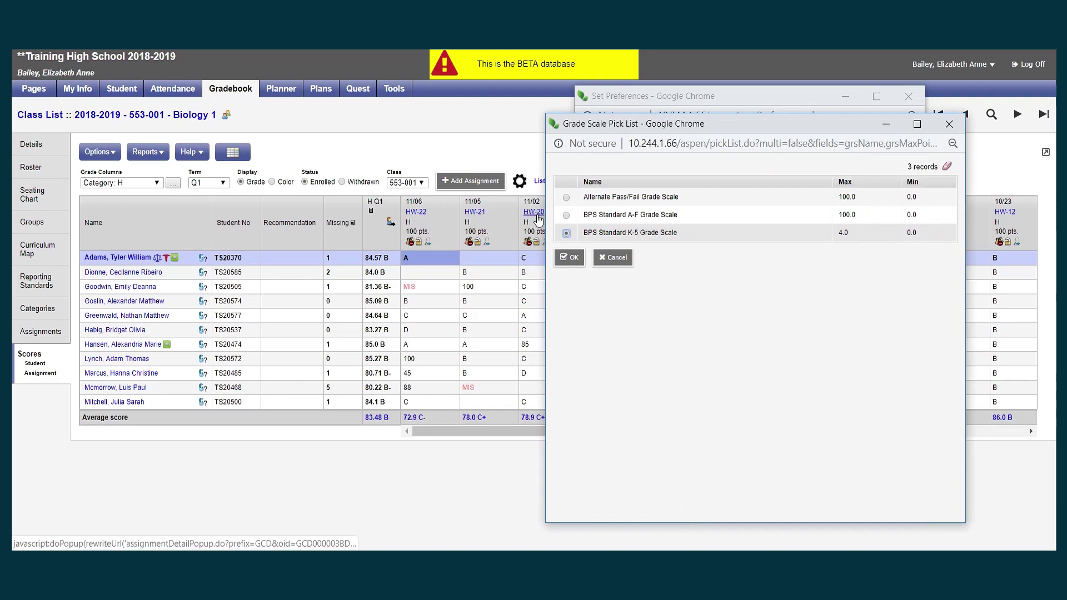
# Choose BPS Standard A-F Grade Scale for averages and save the gradebook preferences.
pyautogui.click(566, 215)
pyautogui.click(570, 259)
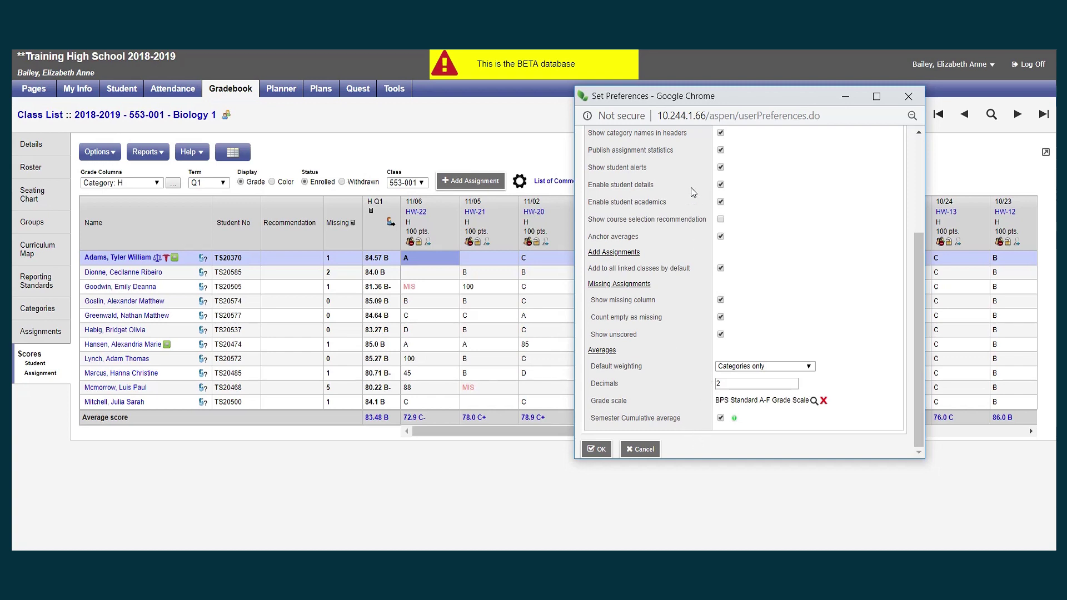
pyautogui.click(592, 455)
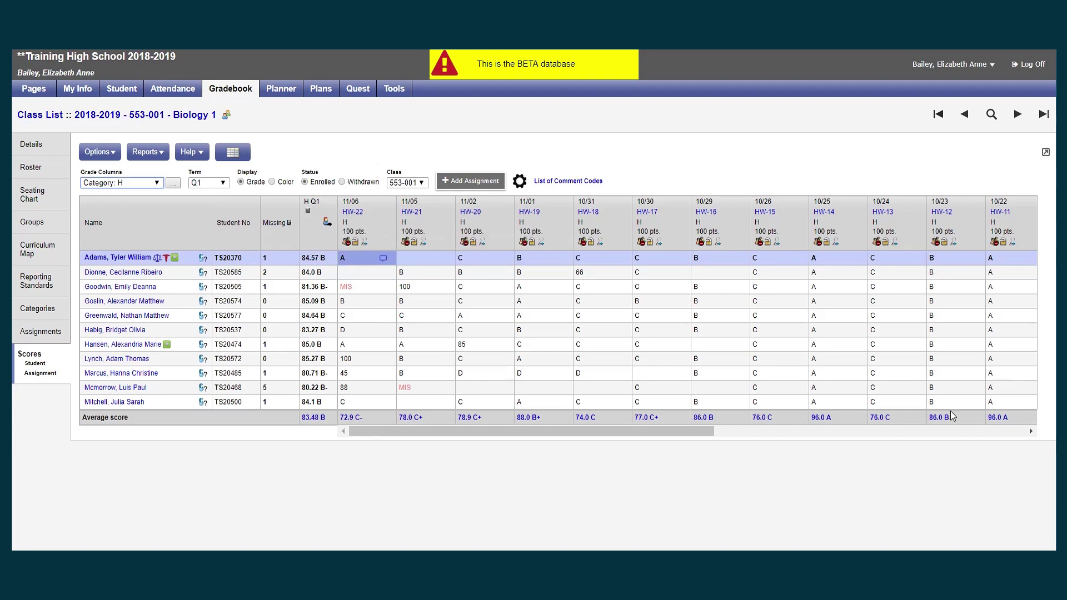
# Bring up the user account menu in the top bar.
pyautogui.click(962, 69)
# Reopen Gradebook preferences to check averages: Categories only, 2 decimals, BPS Standard A-F.
pyautogui.click(956, 85)
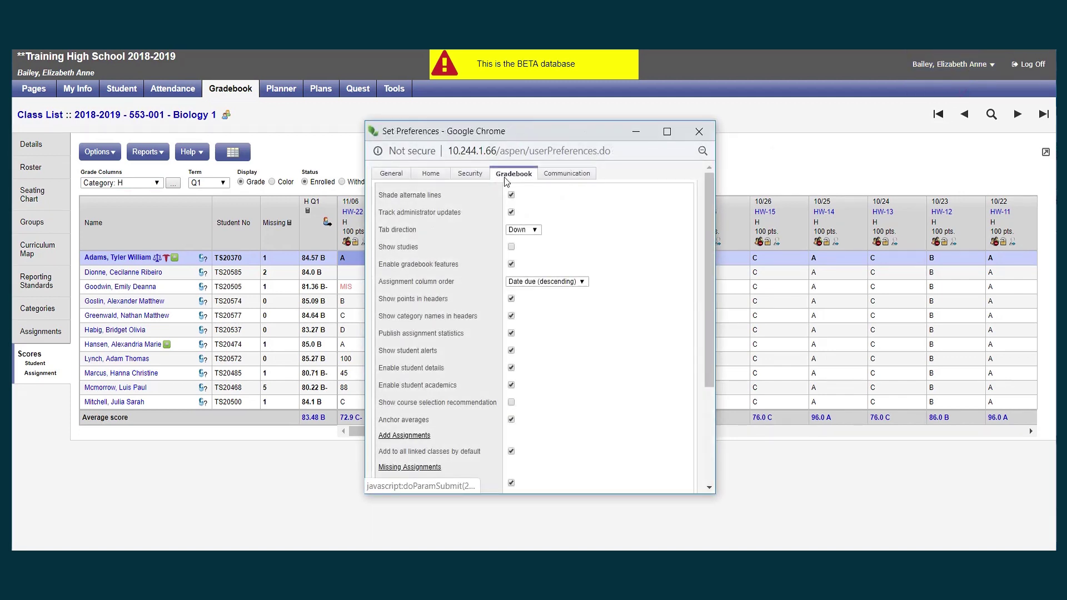
pyautogui.scroll(-2, 538, 352)
pyautogui.scroll(-2, 538, 353)
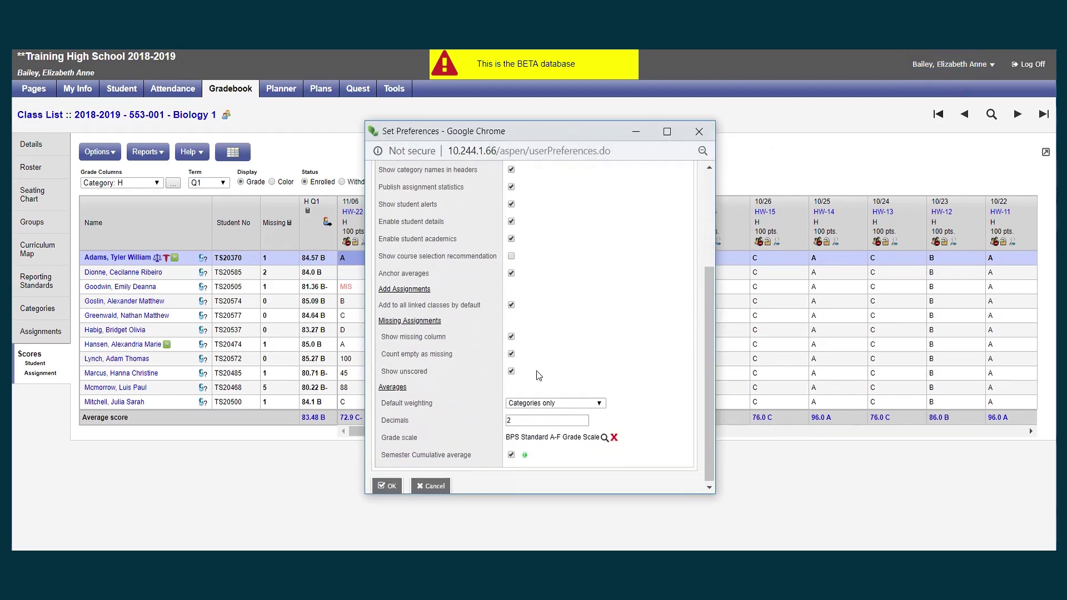